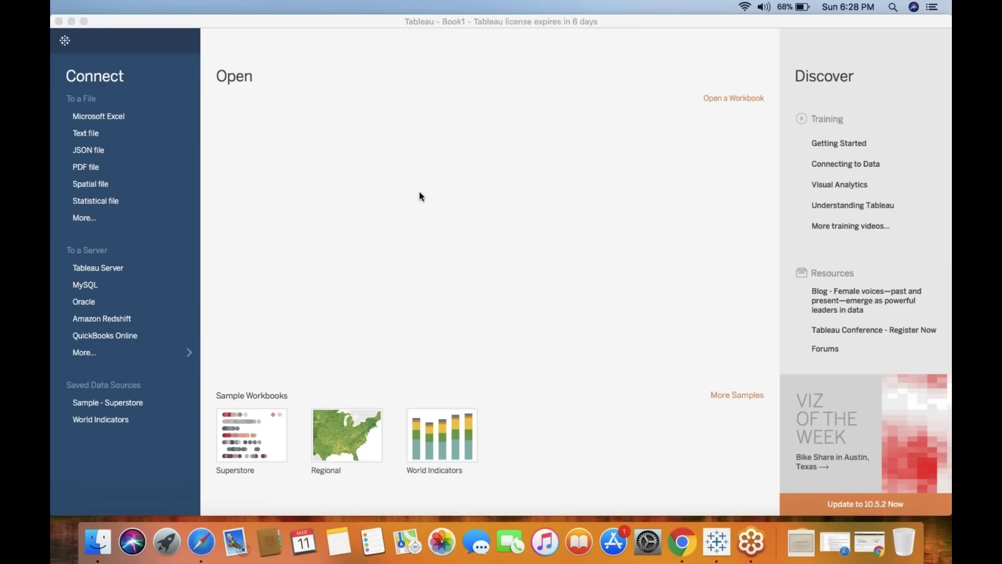
Step: Choose QuickBooks Online from the full list of server connectors
left_click(161, 356)
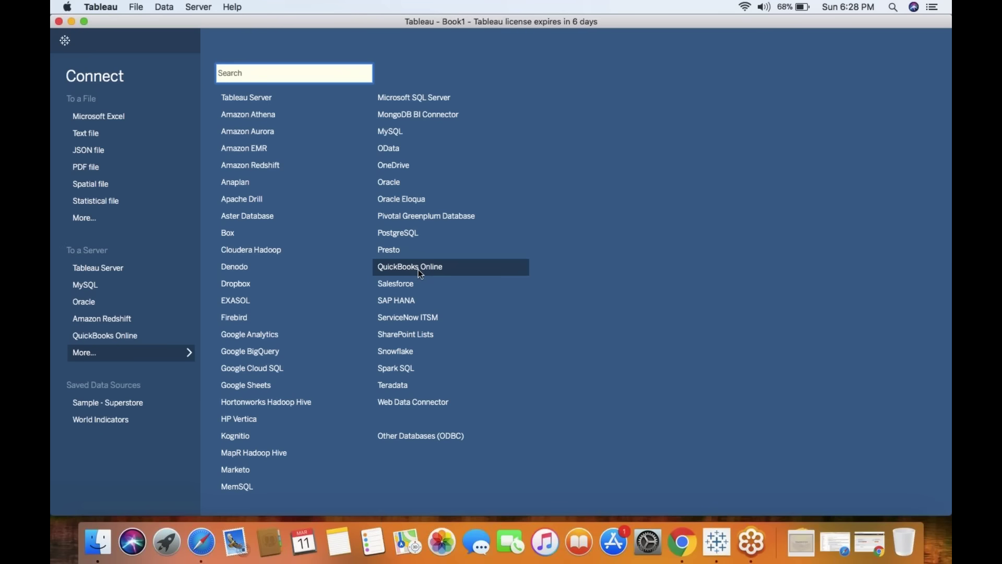
left_click(418, 269)
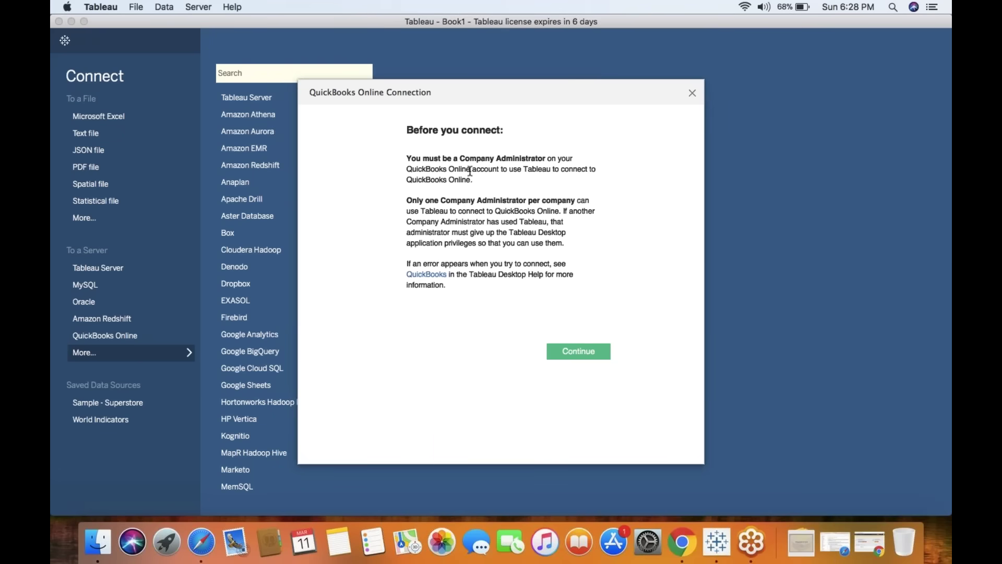
Step: Continue past the notice, enter the QuickBooks email and password, and sign in
left_click(581, 352)
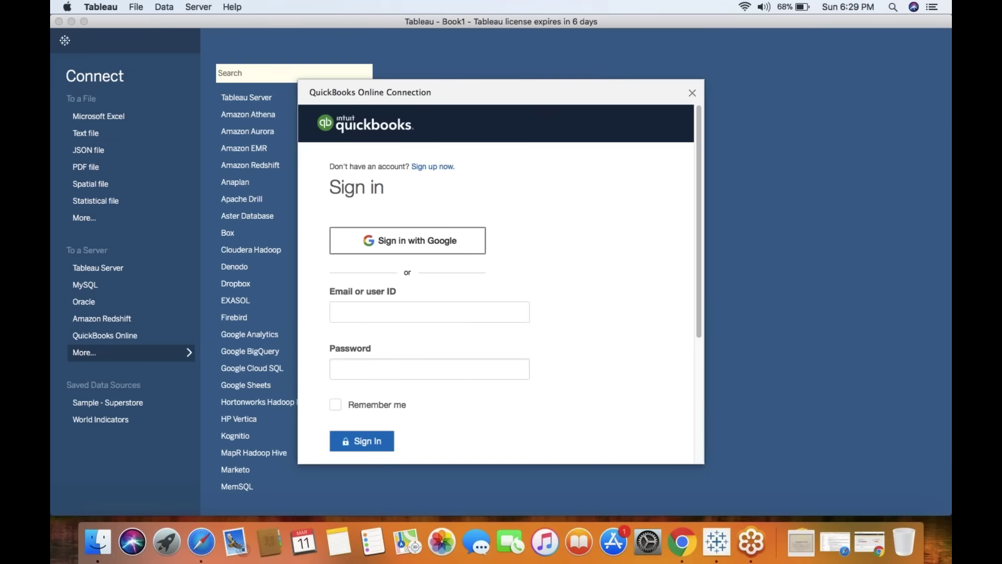
left_click(362, 313)
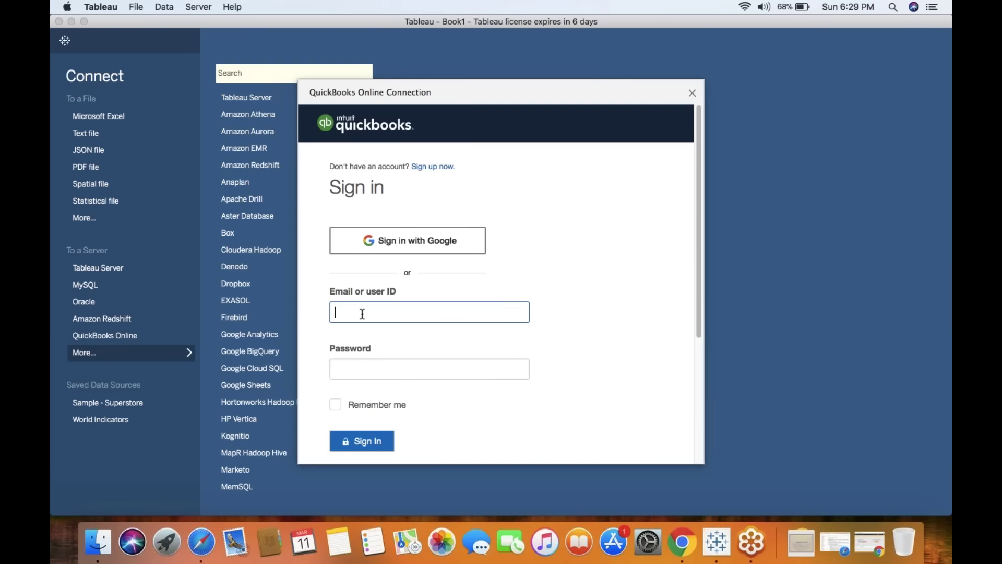
key("Tab")
type("•••••")
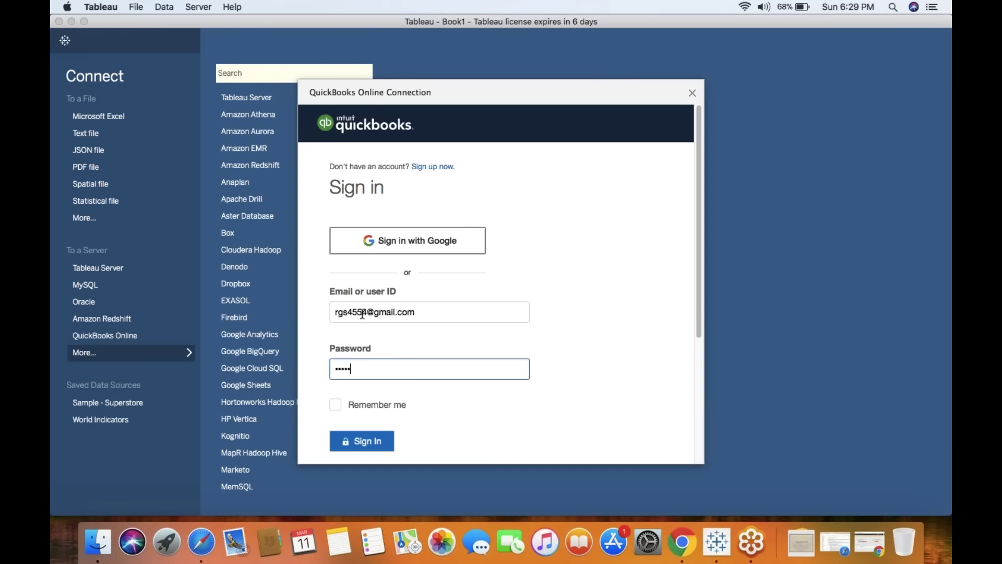
type("•••••")
left_click(371, 442)
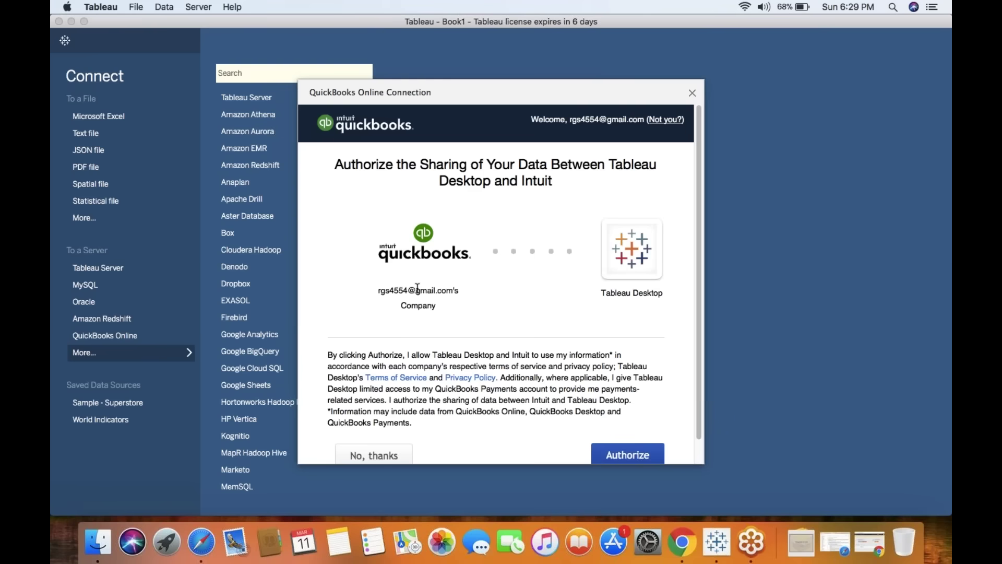
Step: Authorize sharing the QuickBooks company's data with Tableau
left_click(628, 455)
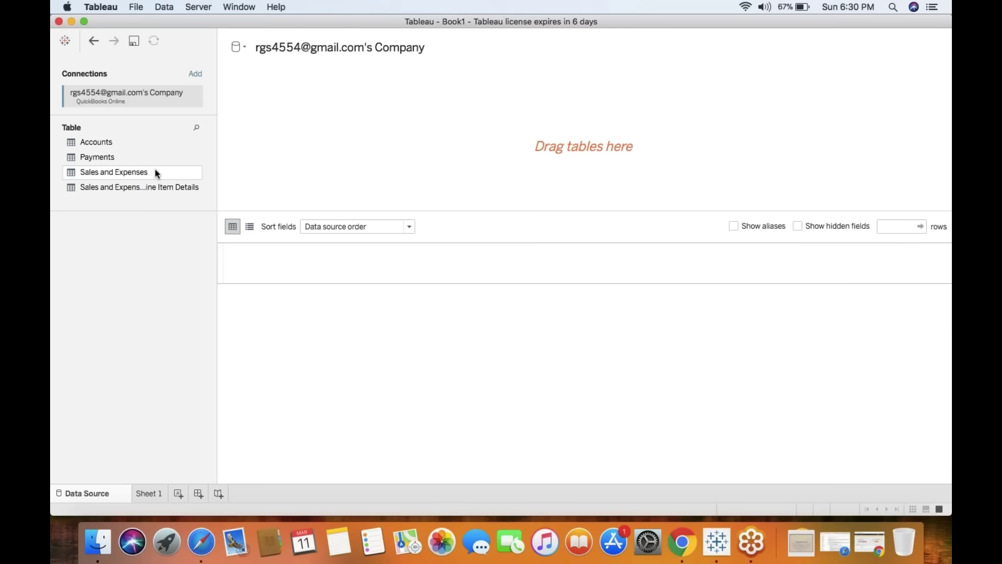
Step: Add the Sales and Expenses with Line Item Details table as the data source
mouse_move(121, 186)
left_mouse_down()
mouse_move(284, 192)
mouse_move(306, 177)
left_mouse_up()
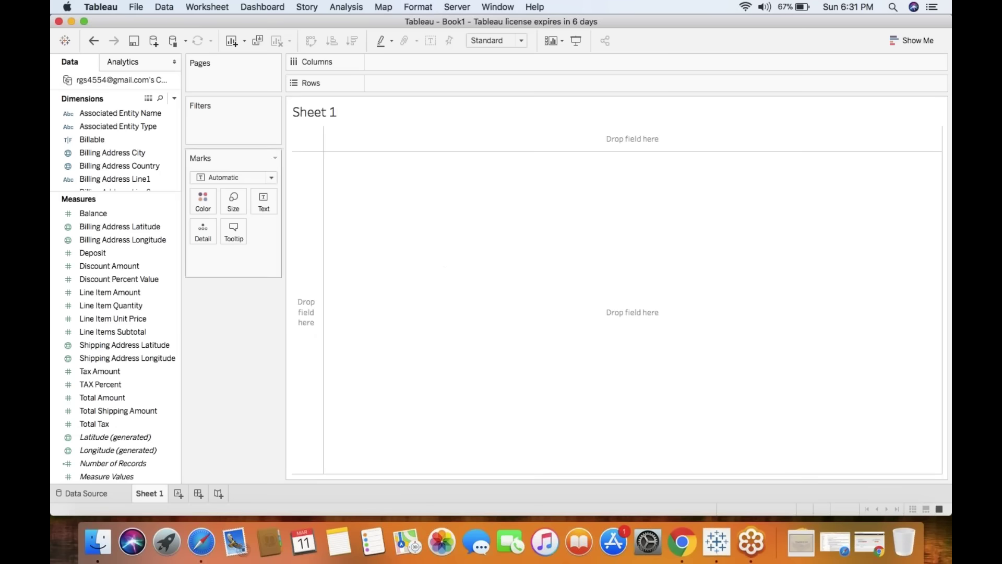
Step: Place Company Name on Rows and Company ID on Columns of the worksheet
left_click_drag(143, 193, 143, 318)
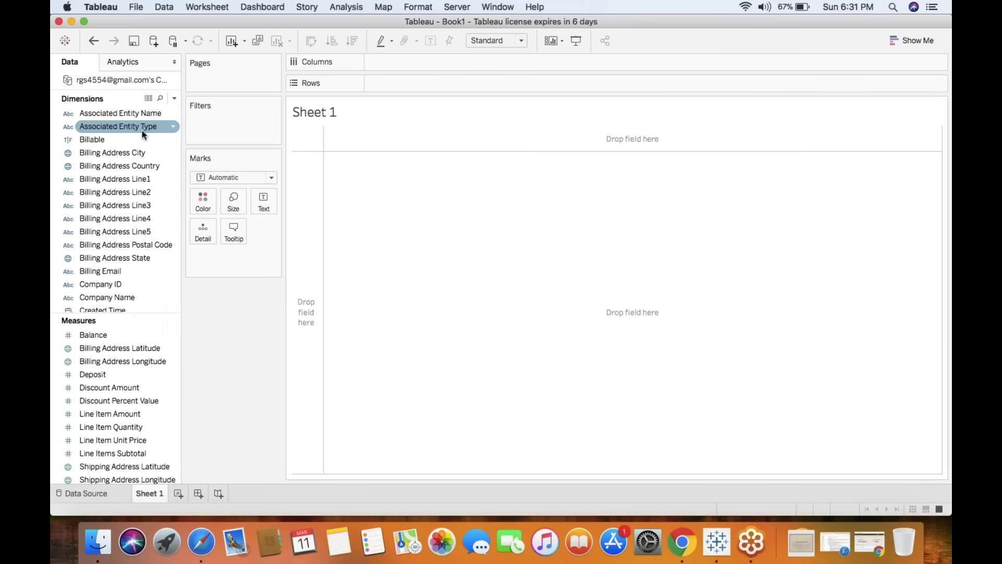
double_click(92, 298)
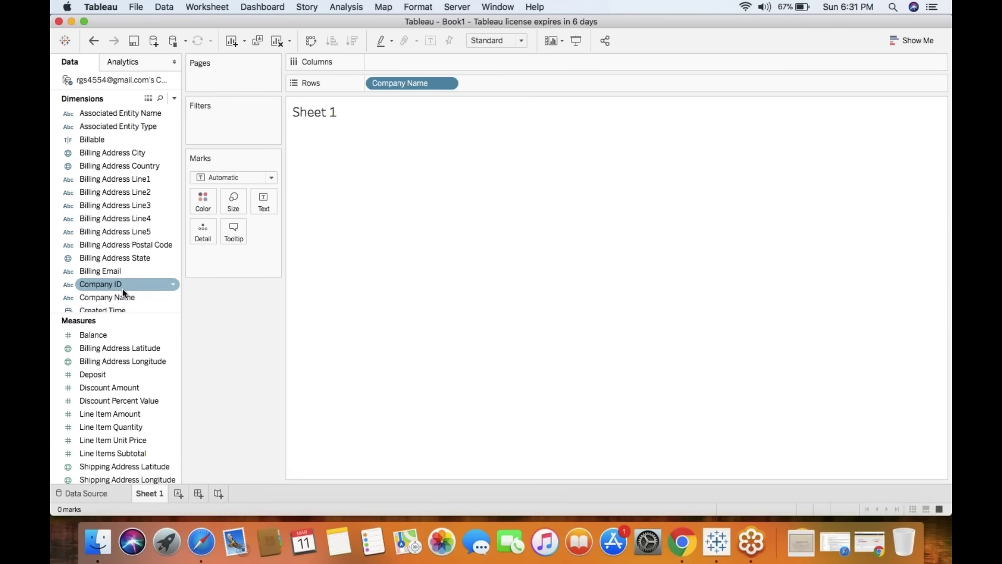
double_click(117, 286)
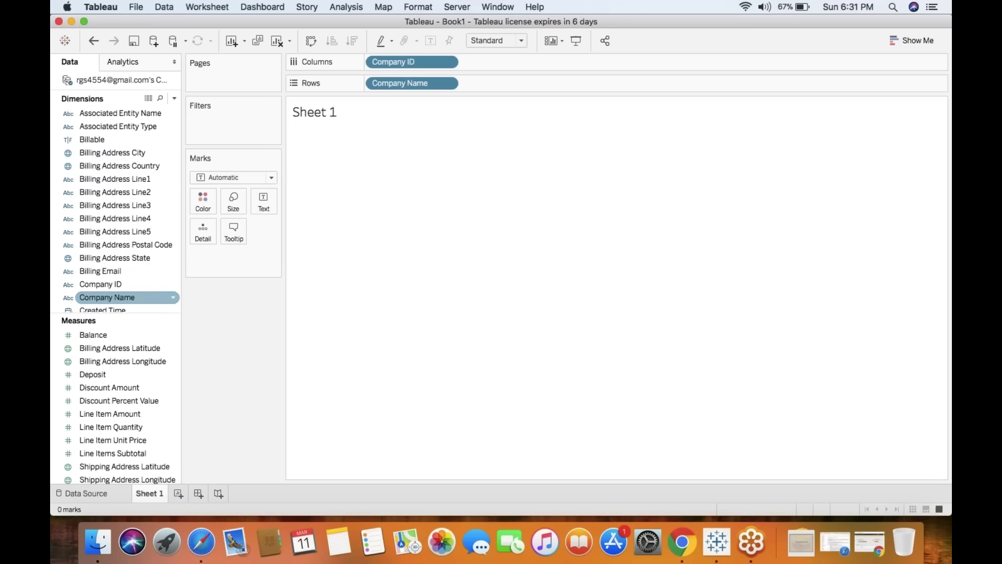
Step: Browse the Dimensions pane from Customer Name down, then resize it to show the measures
left_click_drag(150, 313, 150, 397)
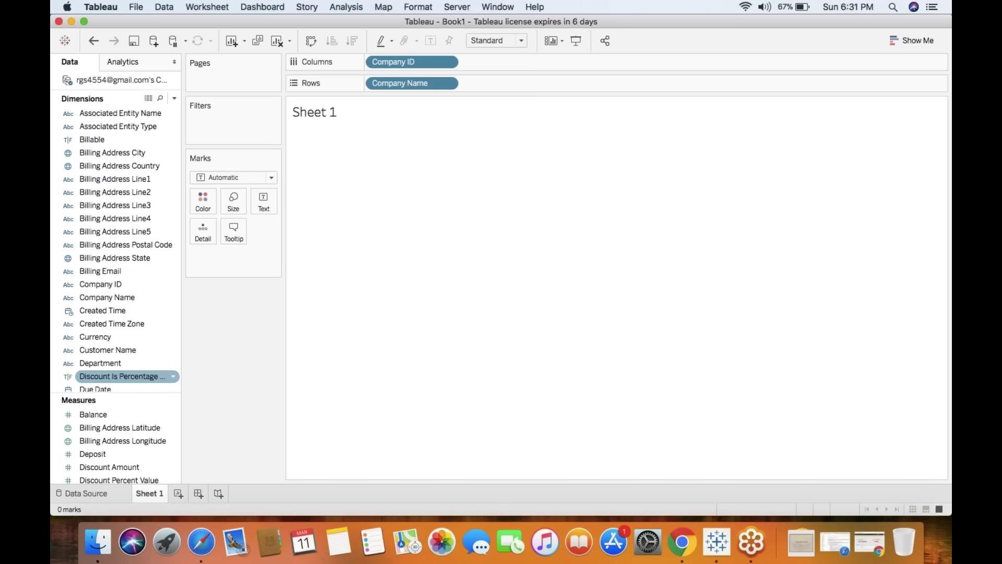
left_click(120, 352)
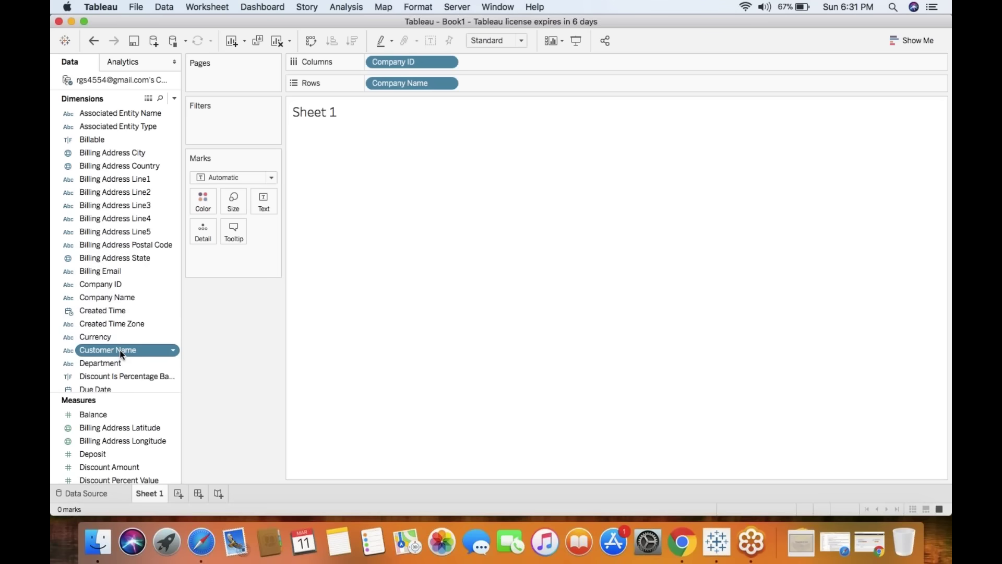
key("Down")
key("Down")
key("Down")
key("Down")
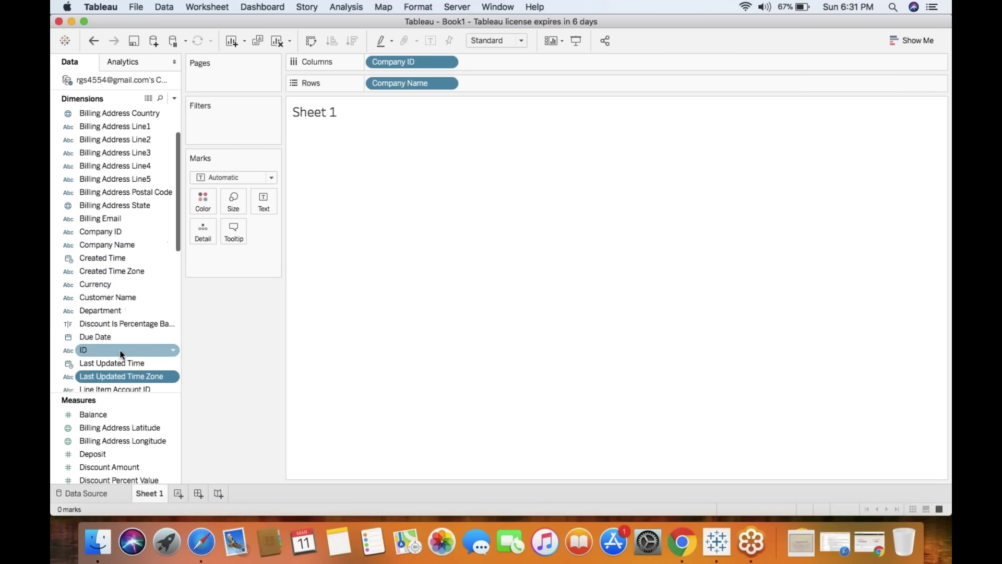
key("Down")
key("Down")
key("Down")
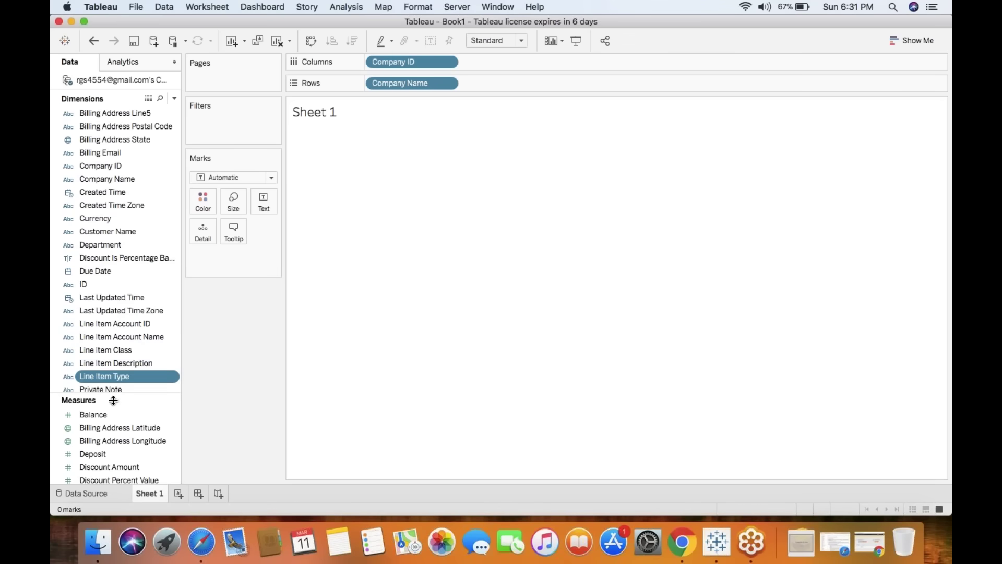
left_click_drag(112, 394, 115, 154)
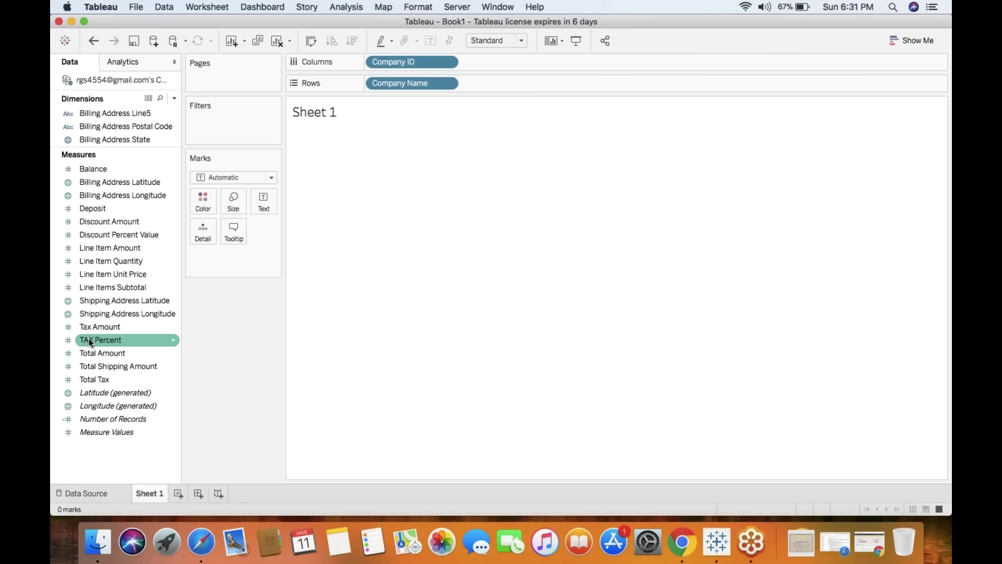